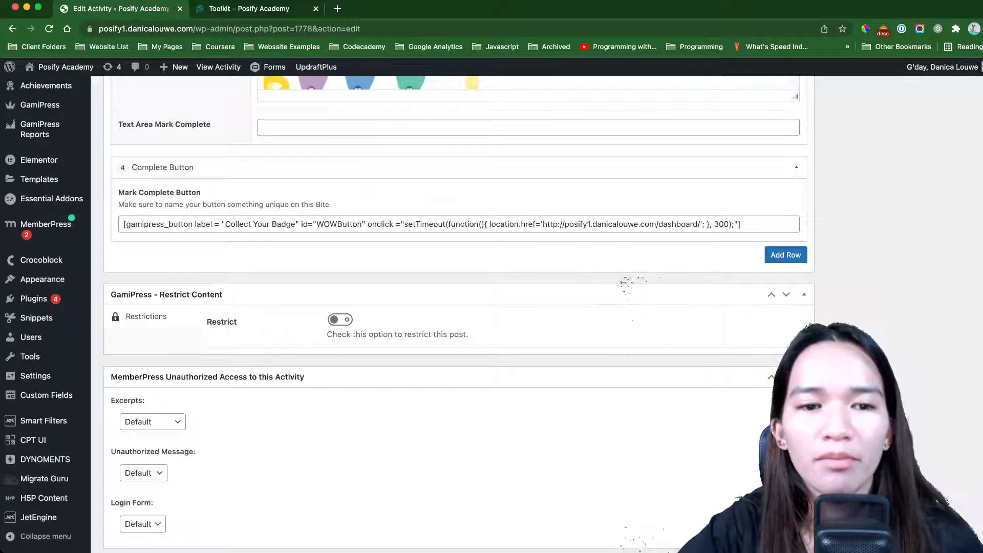
Step: Examine the complete gamipress_button shortcode in the activity's Mark Complete Button field at an enlarged page view
key("super+equal")
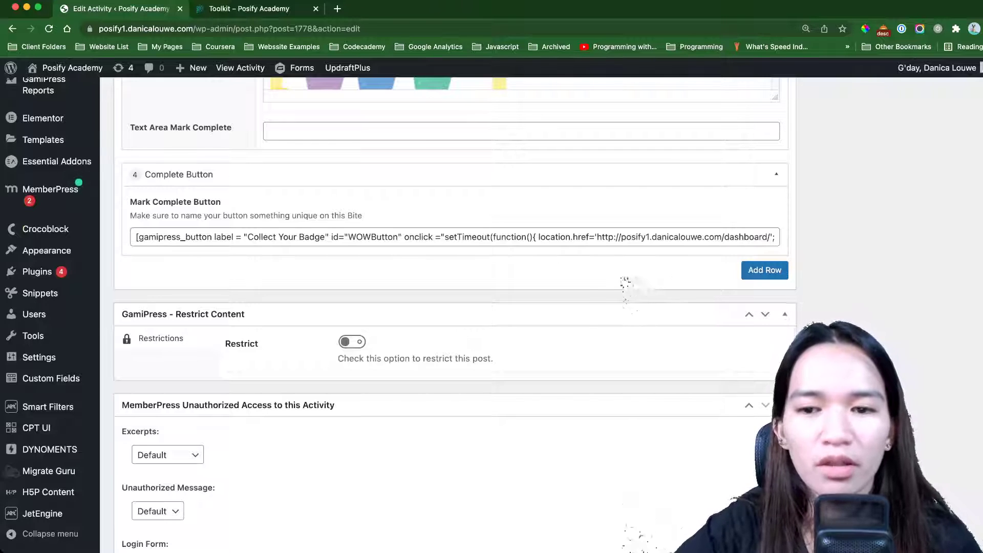
key("super+equal")
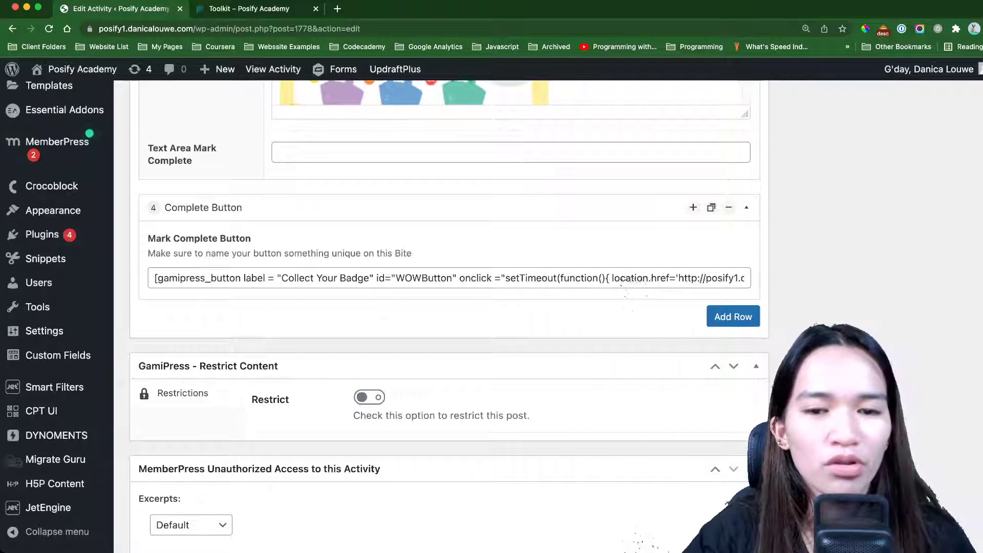
left_click_drag(155, 278, 743, 278)
left_click(664, 278)
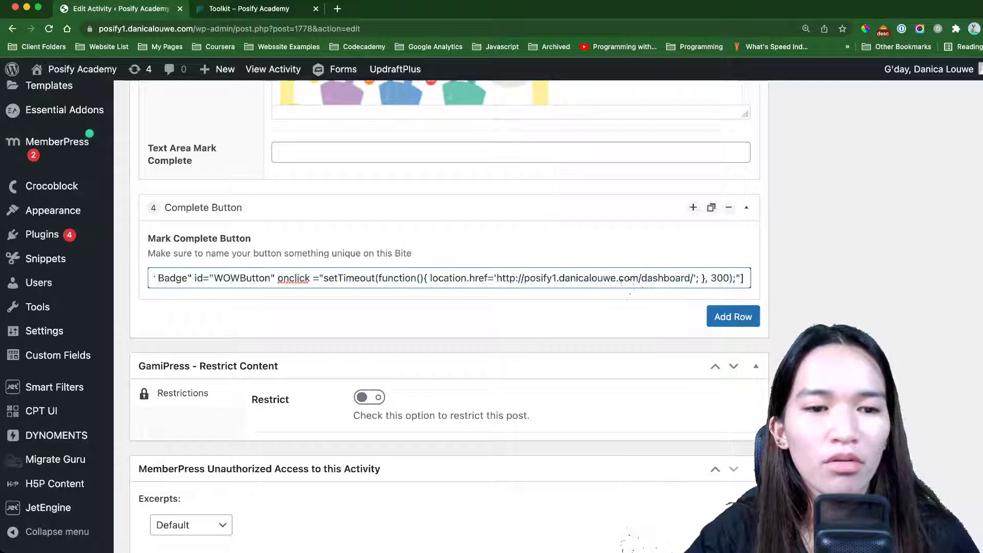
key("super+a")
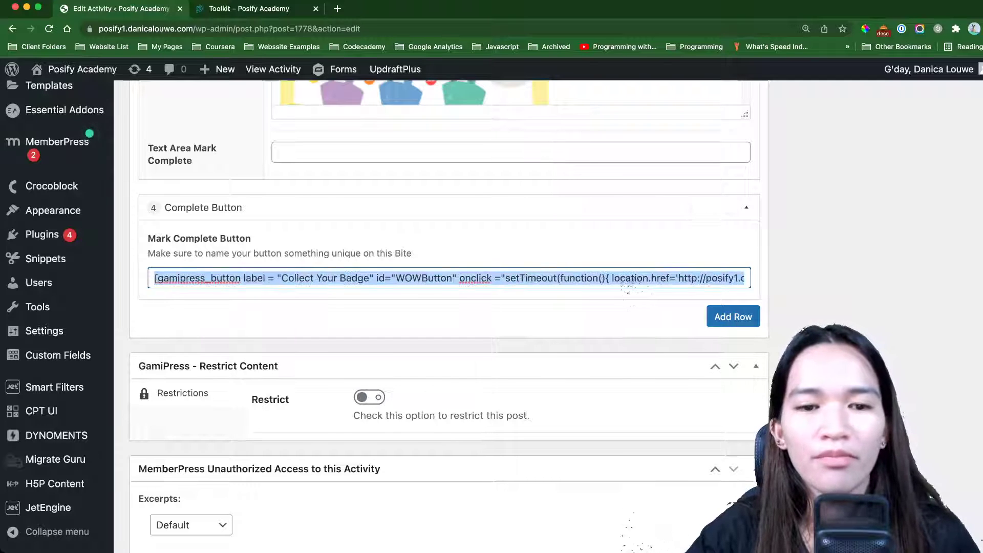
left_click(621, 281)
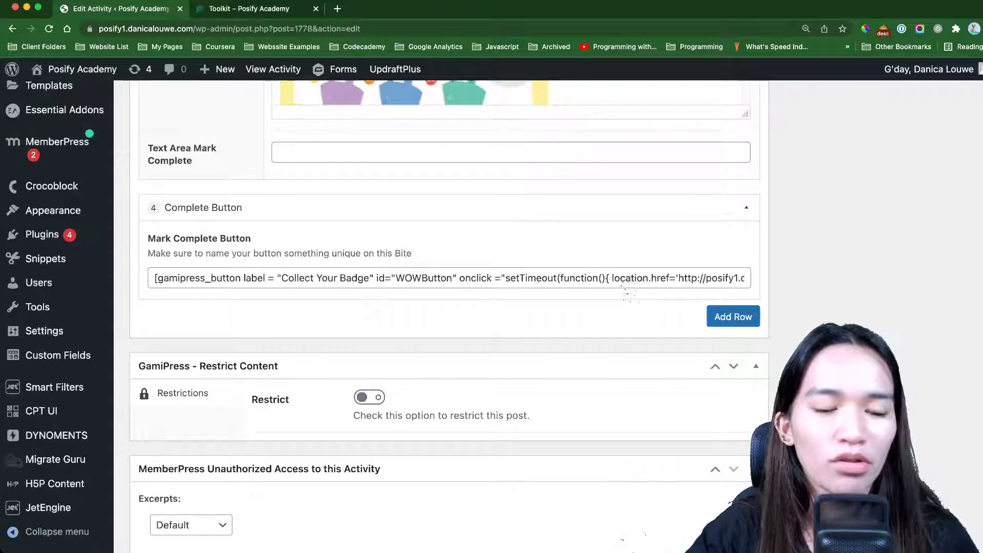
Step: Open JetEngine's Meta Boxes list in a separate tab, checking the WOWButton id in the activity's shortcode before viewing the list
mouse_move(41, 516)
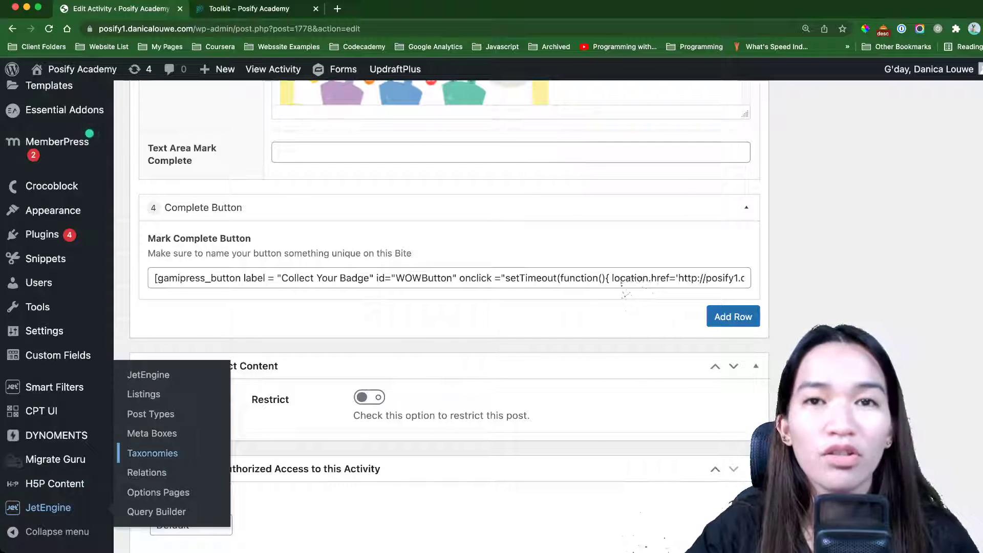
left_click(152, 433, "super")
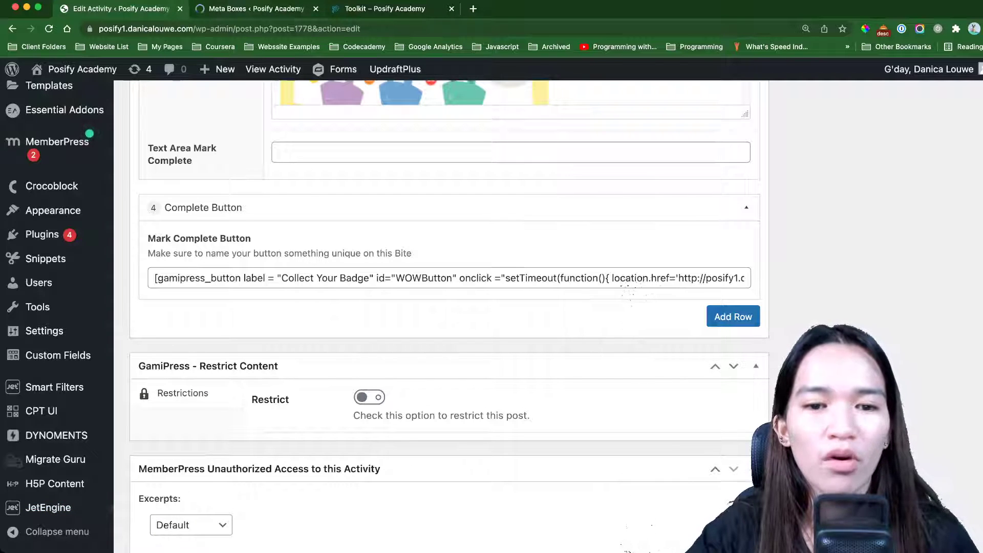
left_click_drag(395, 278, 452, 278)
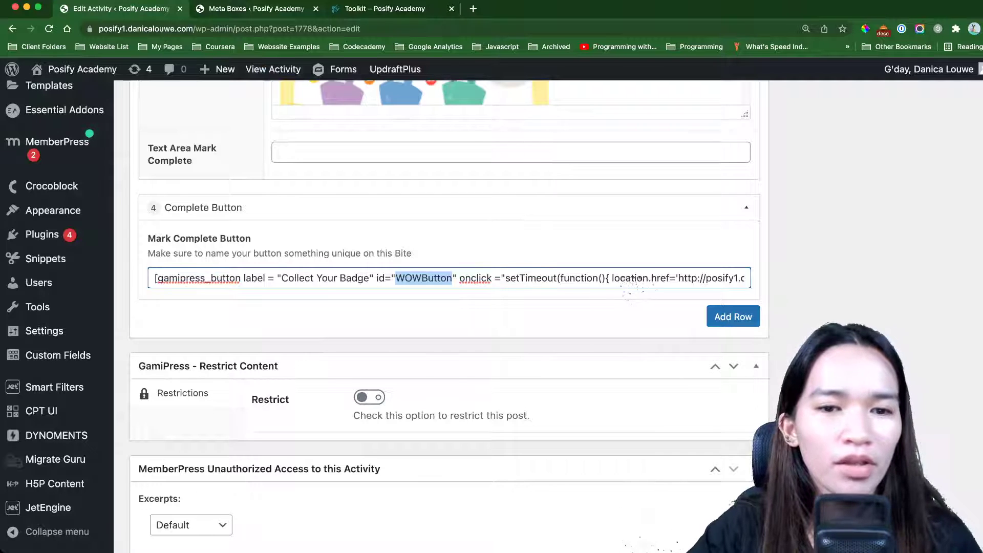
key("ctrl+Tab")
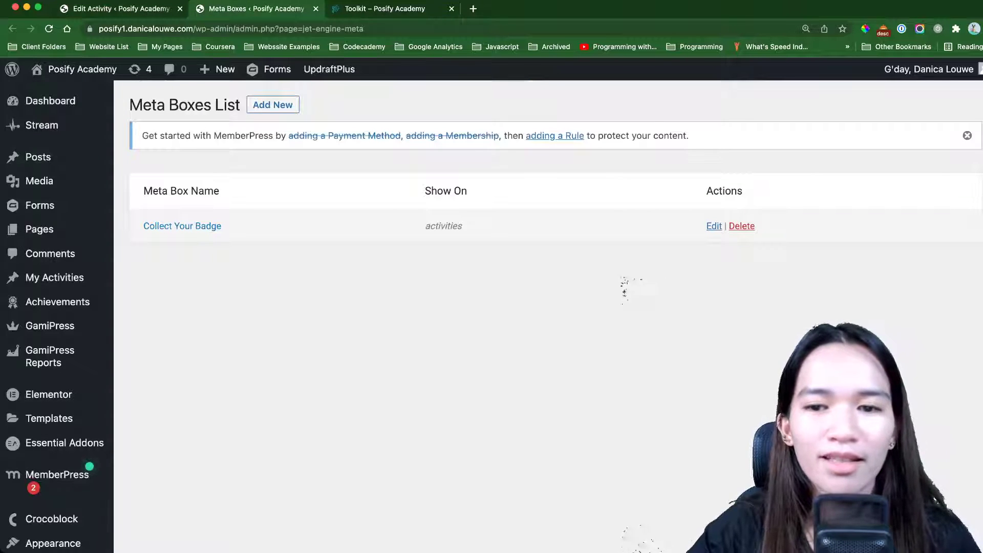
Step: Open the Collect Your Badge meta box for editing and expand its Gamipress Button ID meta field
left_click(714, 225)
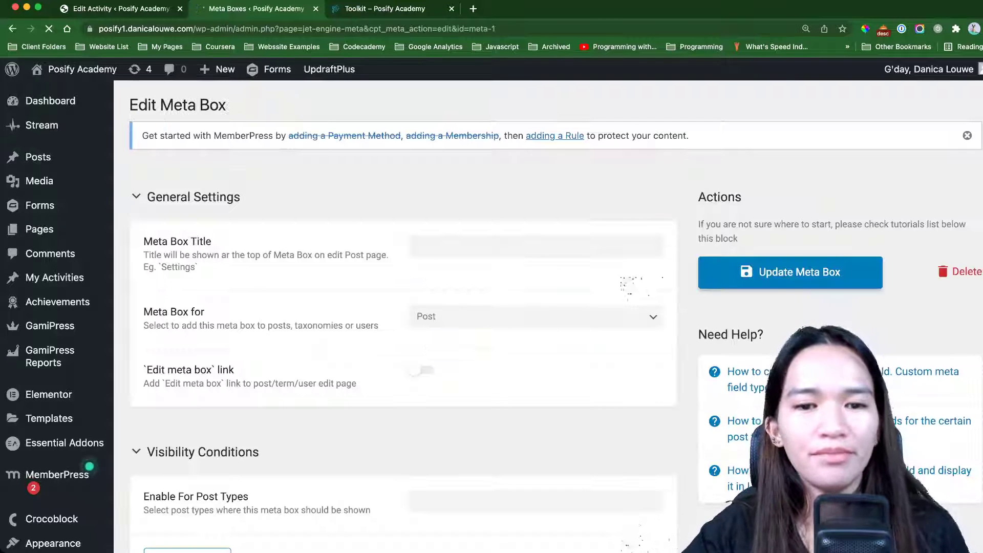
scroll(399, 307, "down", 2)
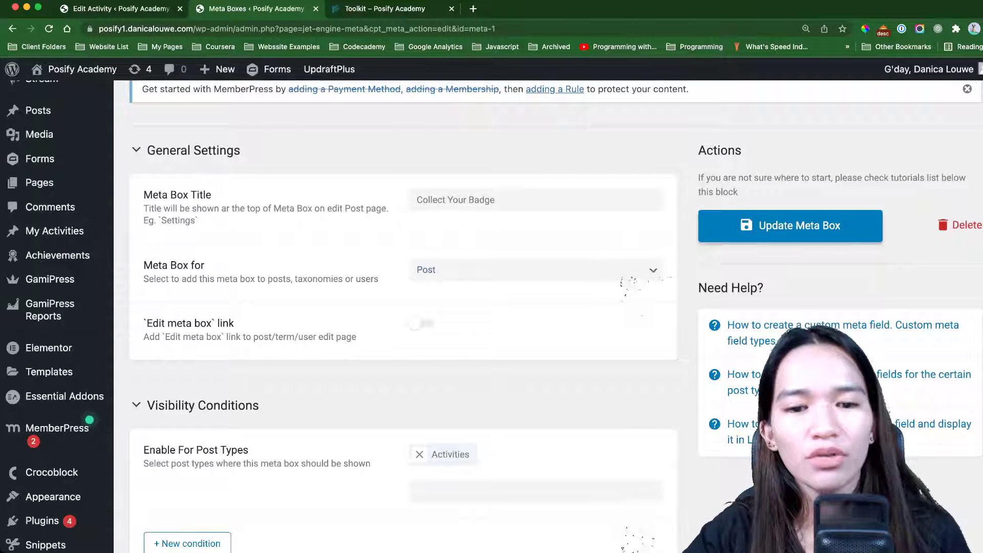
scroll(399, 308, "down", 4)
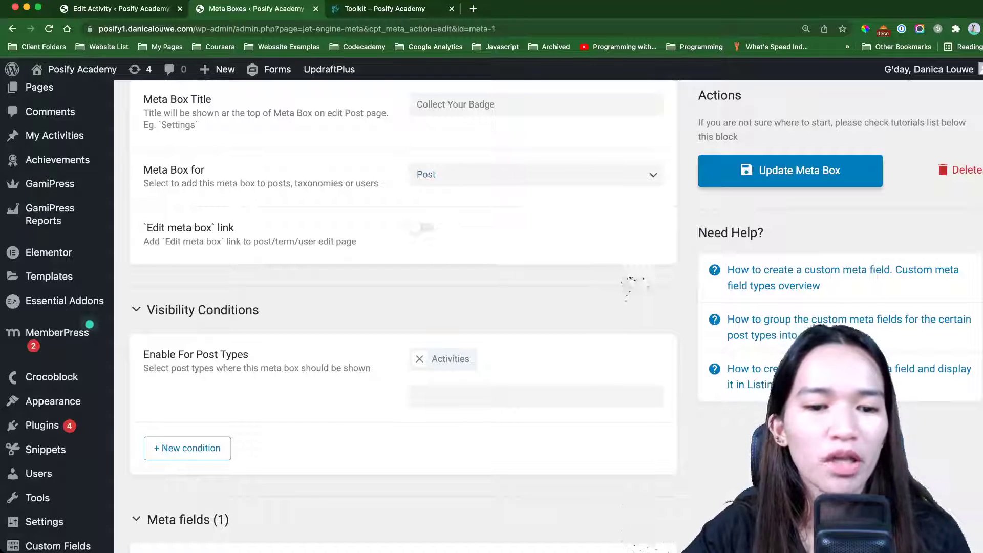
scroll(399, 307, "up", 1)
scroll(399, 307, "down", 2)
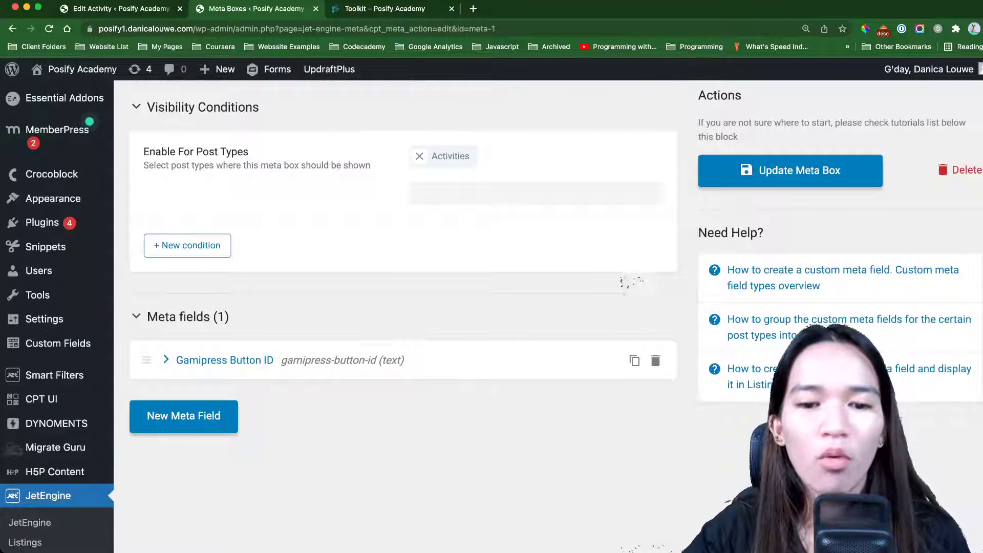
left_click(224, 360)
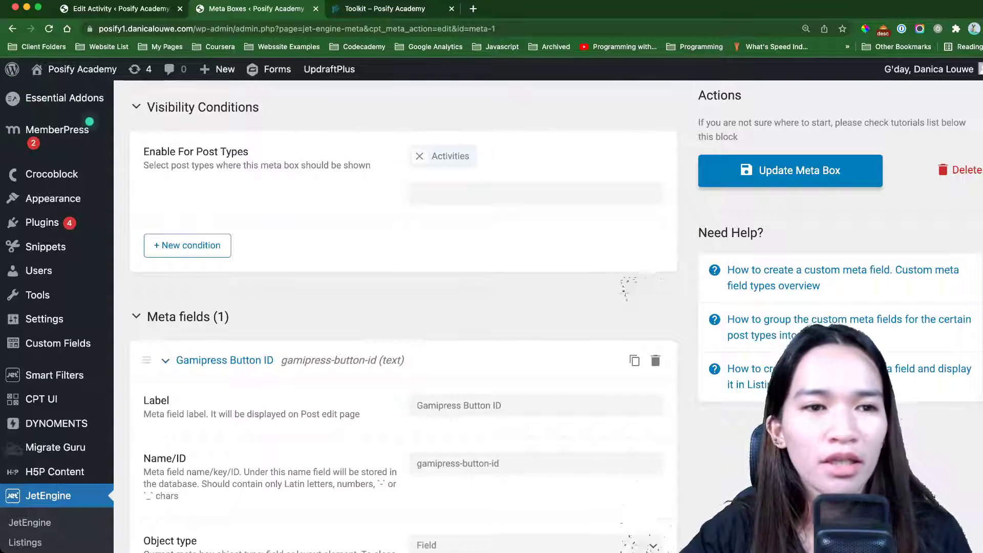
Step: Return to the activity being edited and locate the Gamipress Button ID field in its Collect Your Badge box
key("ctrl+shift+Tab")
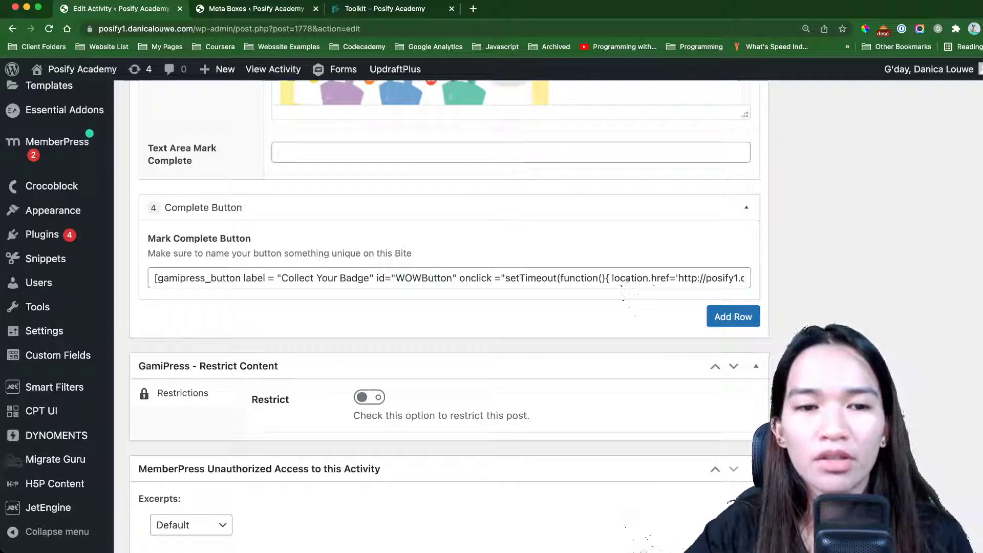
scroll(629, 292, "up", 10)
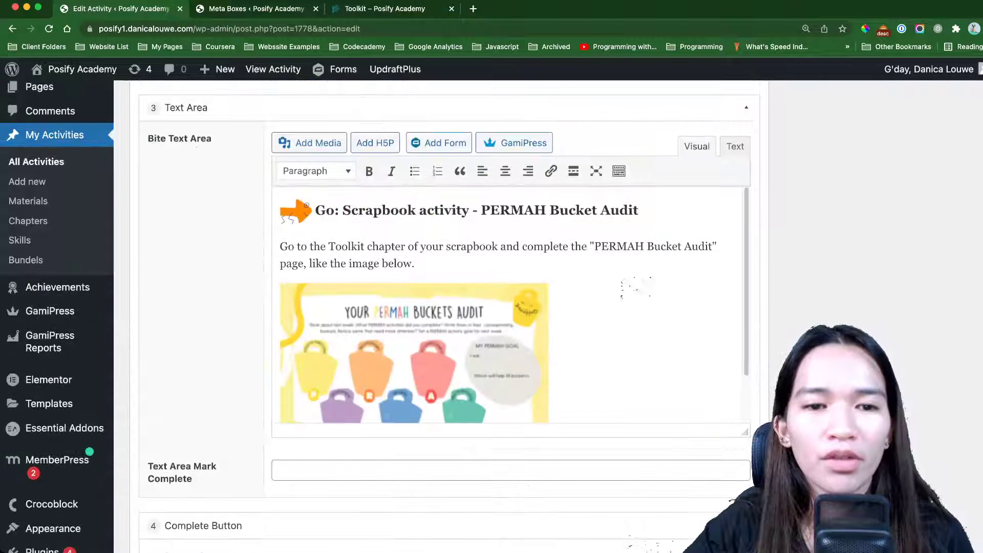
scroll(634, 287, "up", 9)
scroll(635, 289, "up", 20)
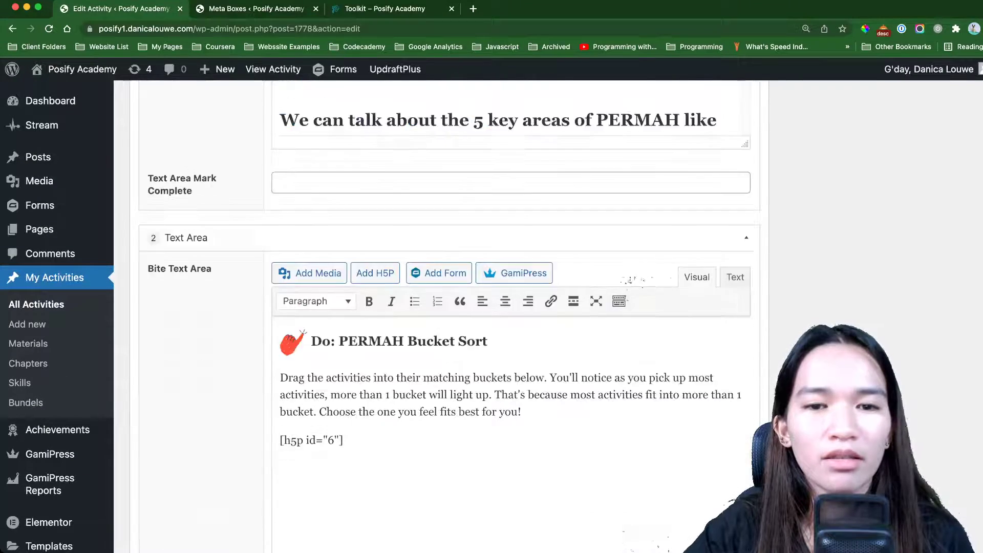
scroll(634, 287, "up", 18)
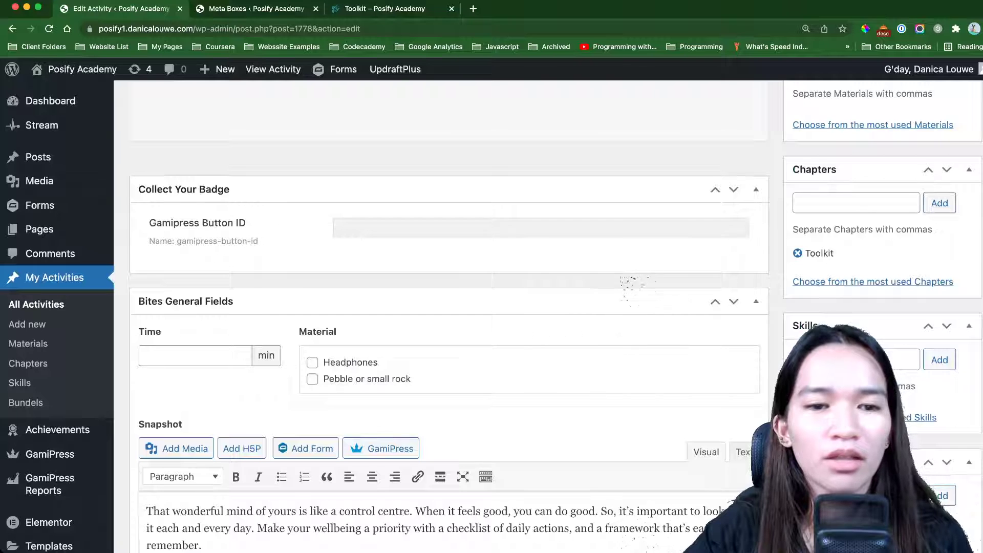
left_click(338, 227)
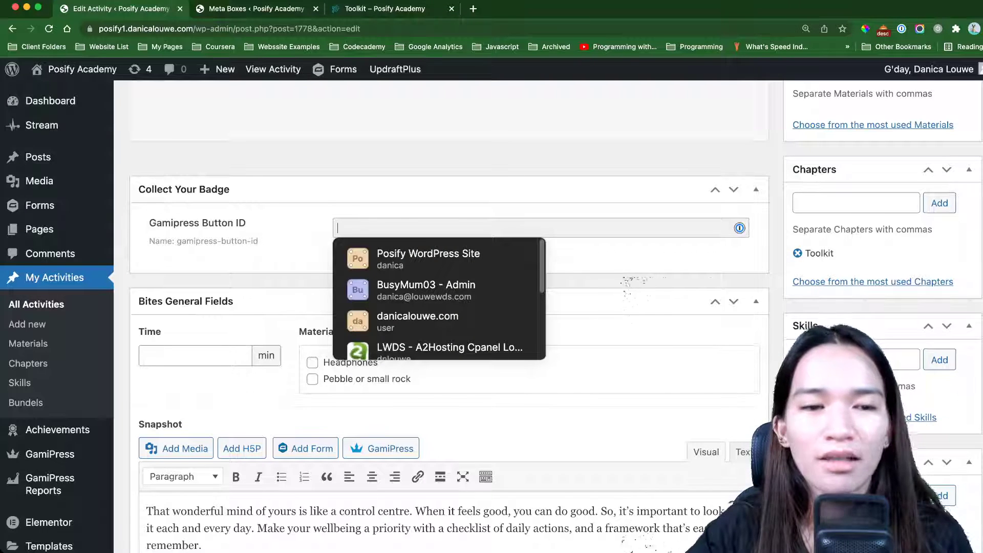
key("Escape")
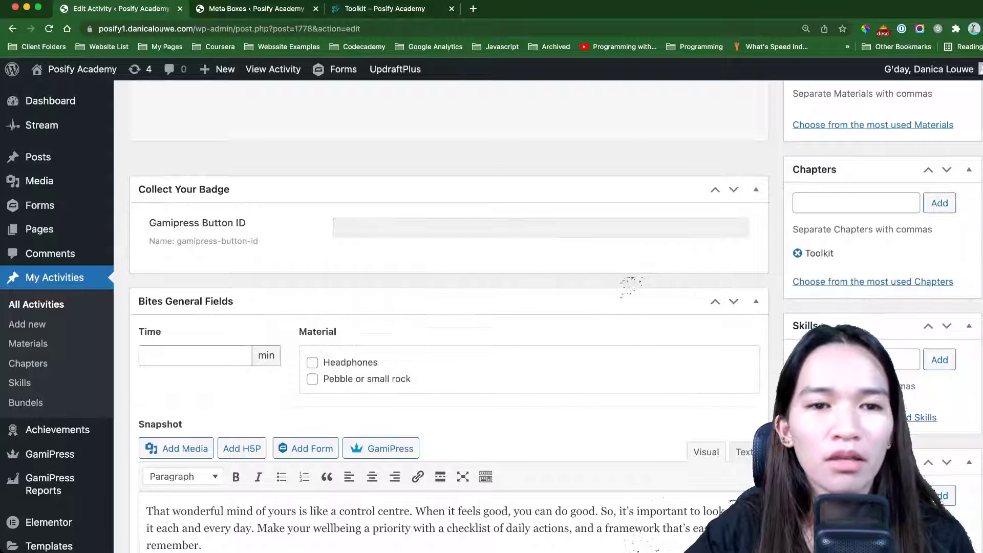
Step: View the activity in a new tab beside its editor and open its Bite Single template in Elementor
left_click(273, 69, "super")
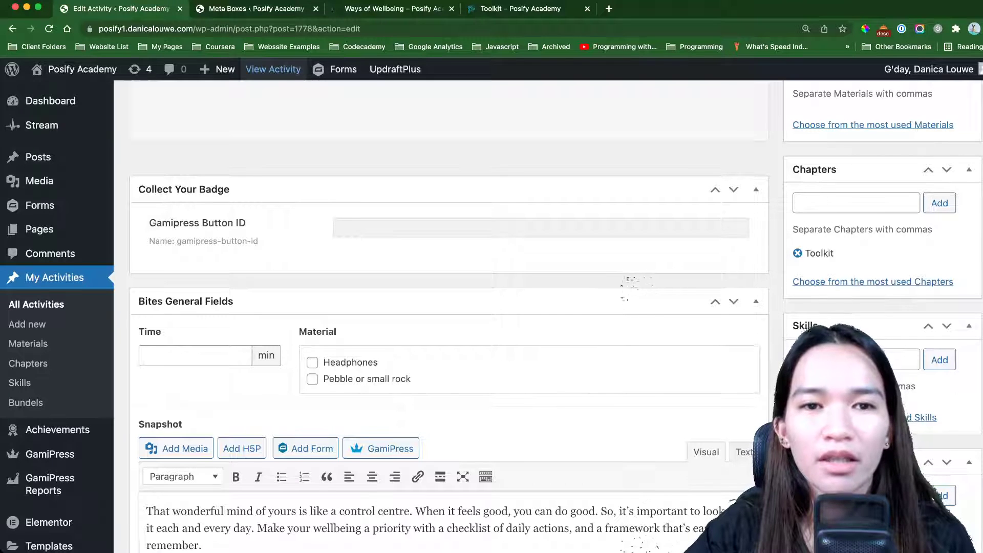
left_click_drag(392, 8, 256, 9)
mouse_move(451, 69)
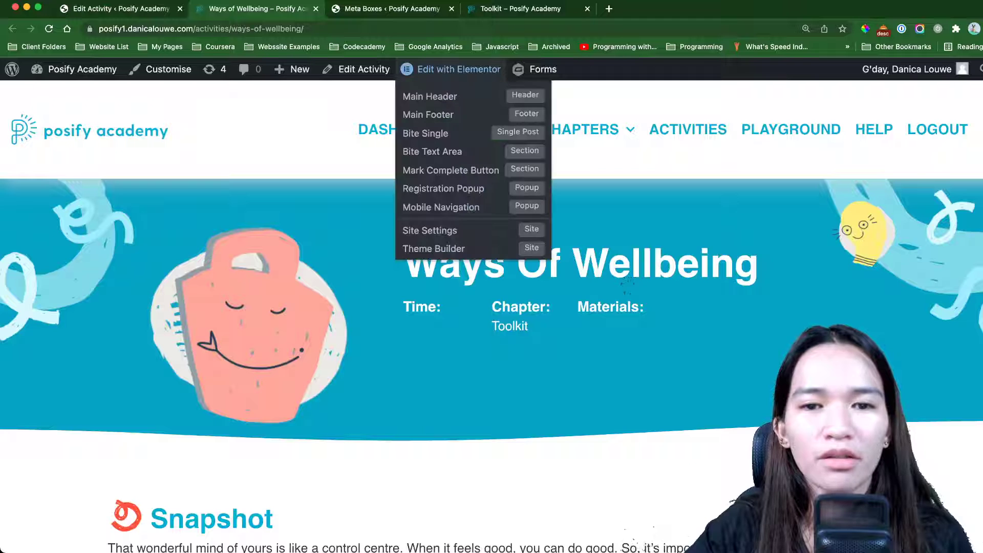
left_click(425, 133)
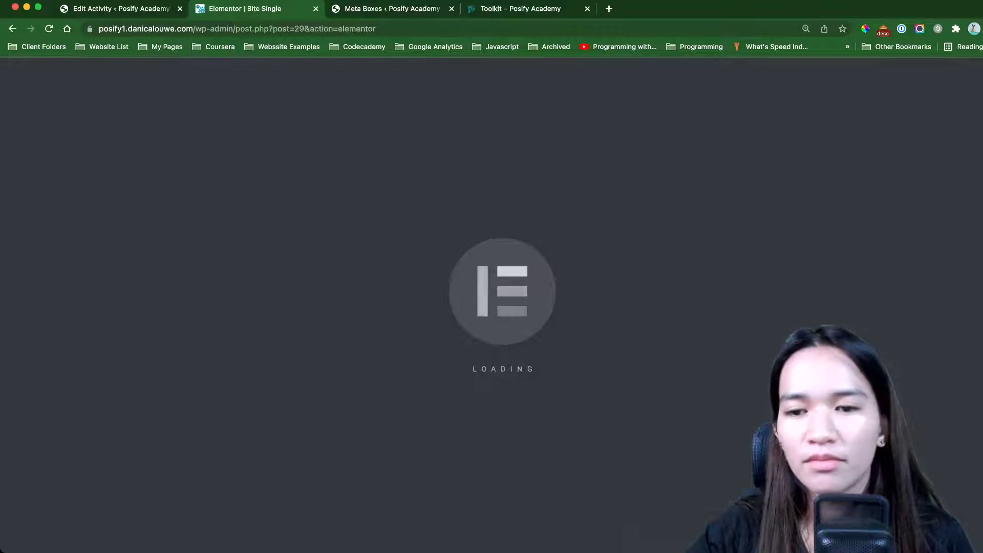
Step: Select the rounded Collect Your Badge Dynamic Field widget and enlarge its Field format box to read the shortcode
scroll(624, 282, "down", 20)
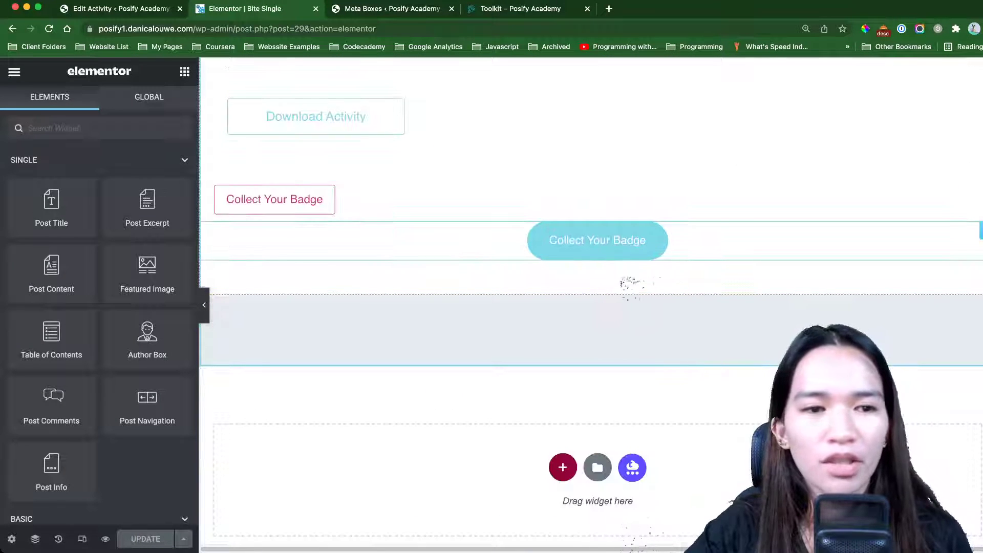
left_click(632, 281)
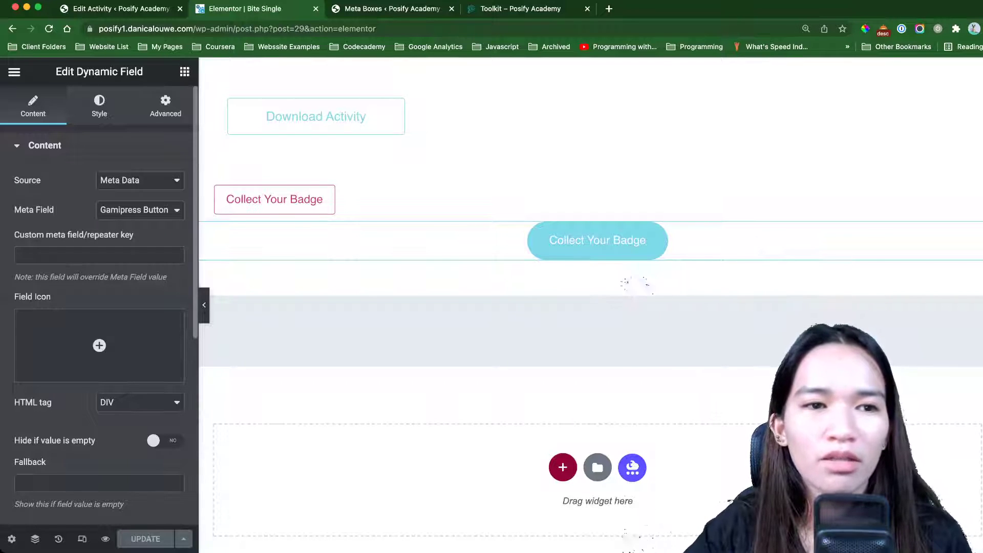
left_click(113, 9)
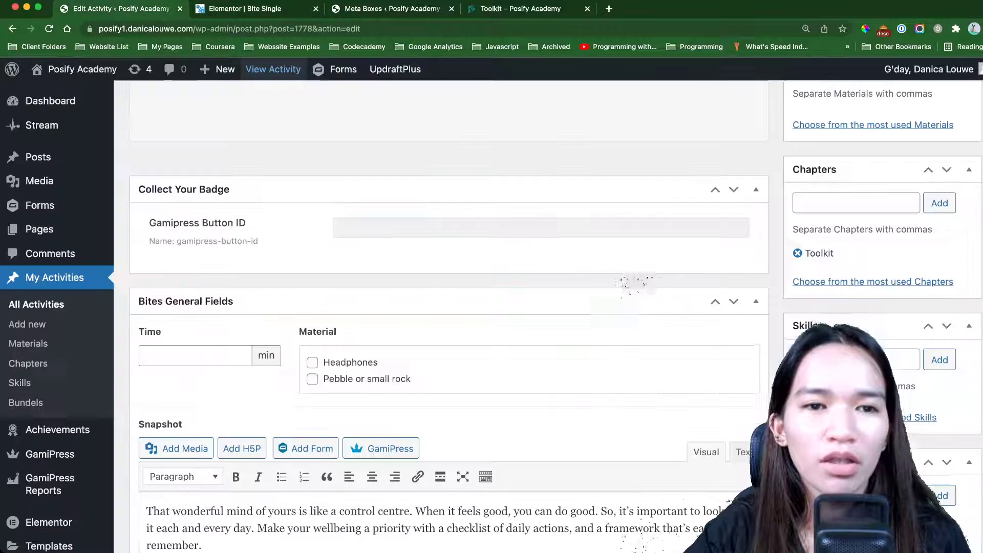
left_click(361, 28)
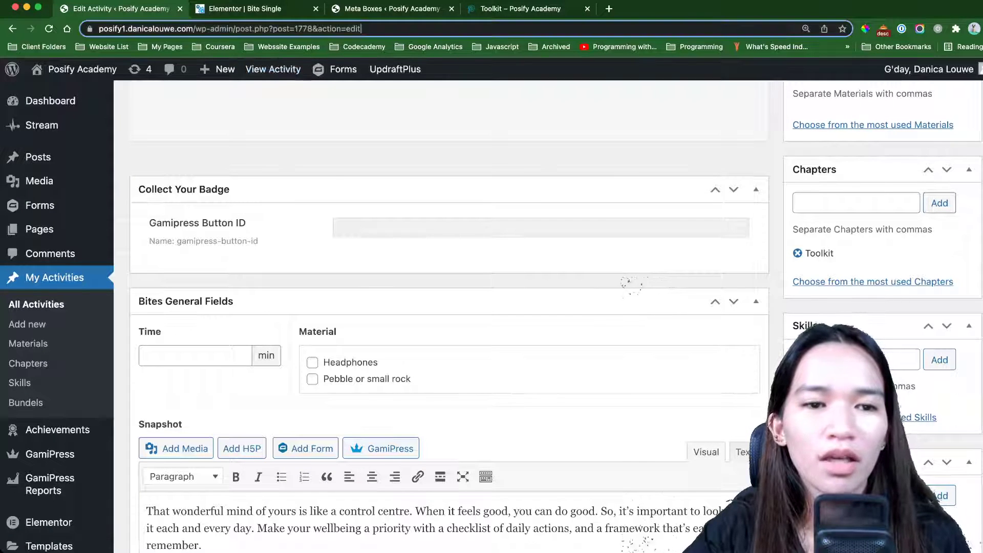
left_click(239, 8)
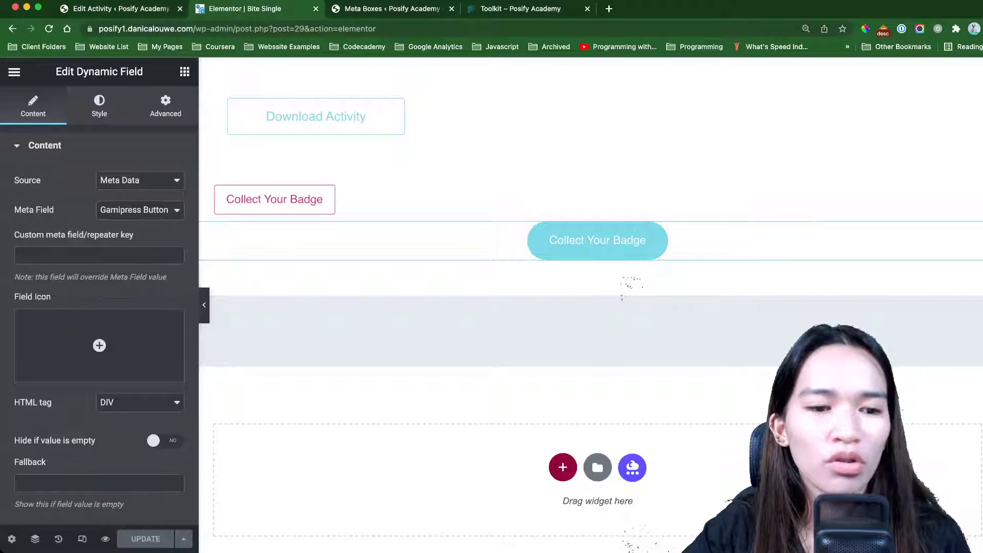
scroll(99, 307, "down", 6)
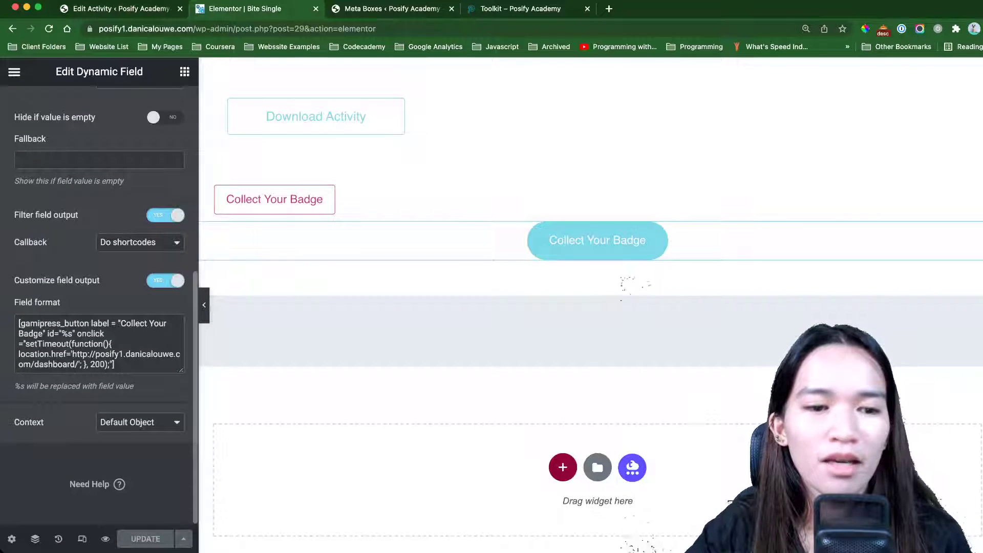
left_click_drag(181, 370, 181, 390)
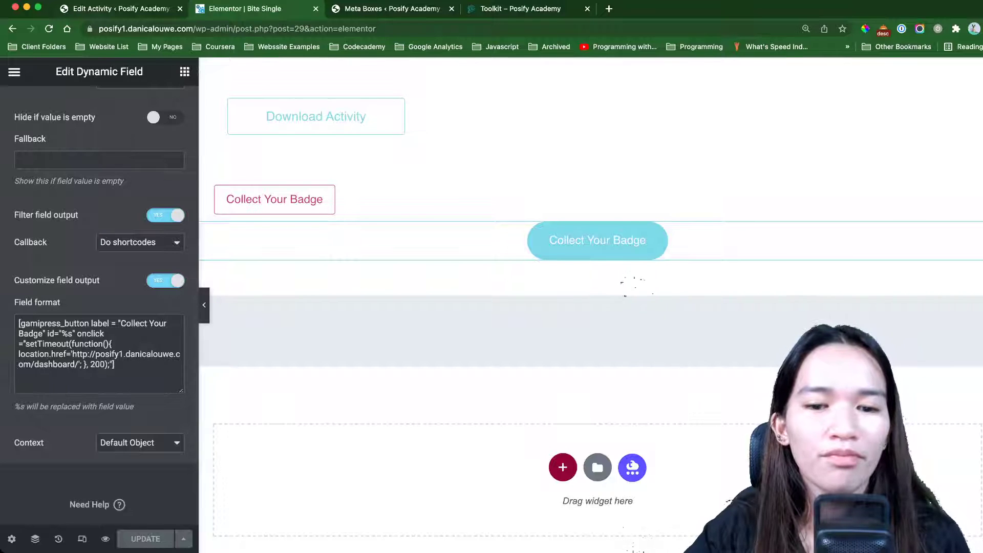
Step: Compare the activity's Mark Complete Button shortcode with the widget's Field format, highlighting the %s placeholder used as the id
left_click(94, 9)
scroll(446, 307, "down", 8)
scroll(630, 282, "down", 10)
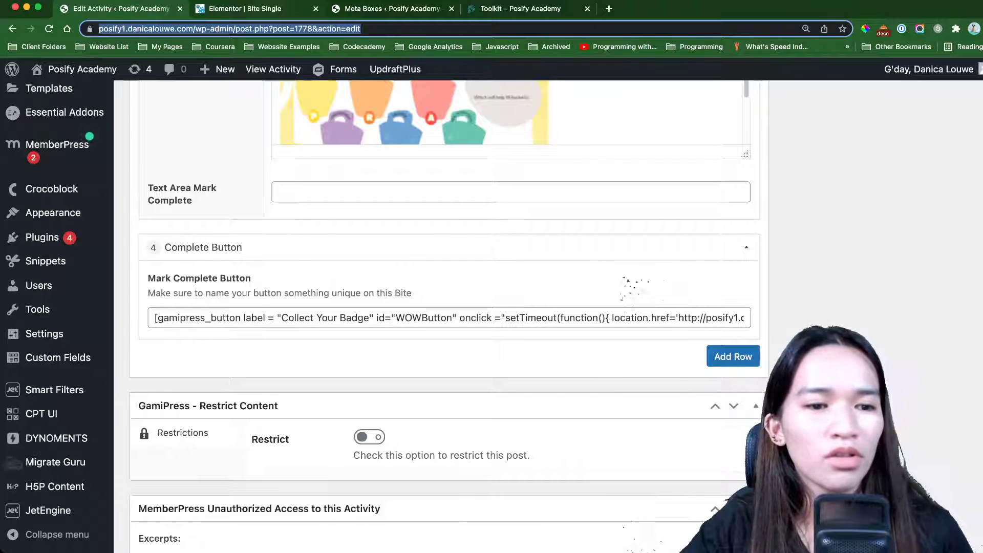
key("ctrl+Tab")
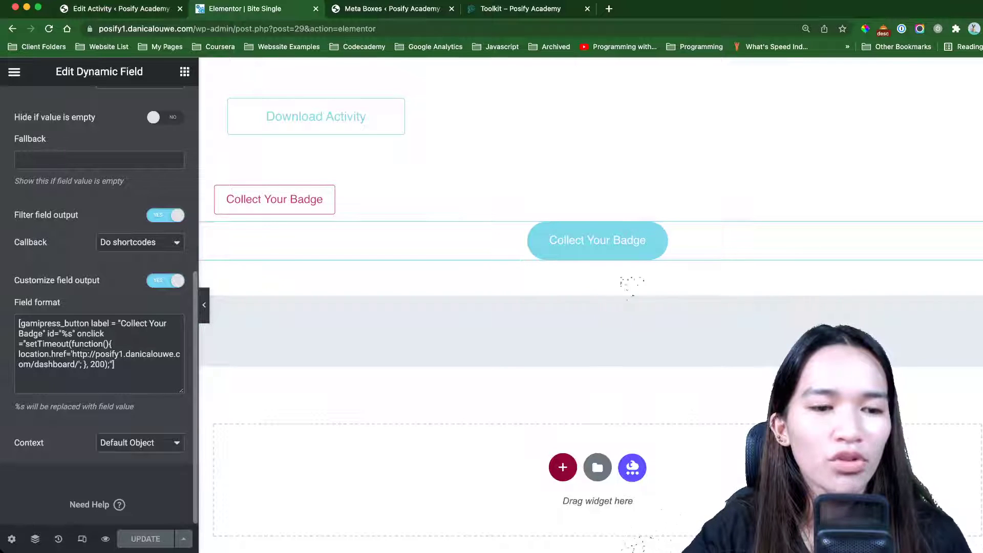
left_click(67, 333)
left_click_drag(62, 334, 73, 333)
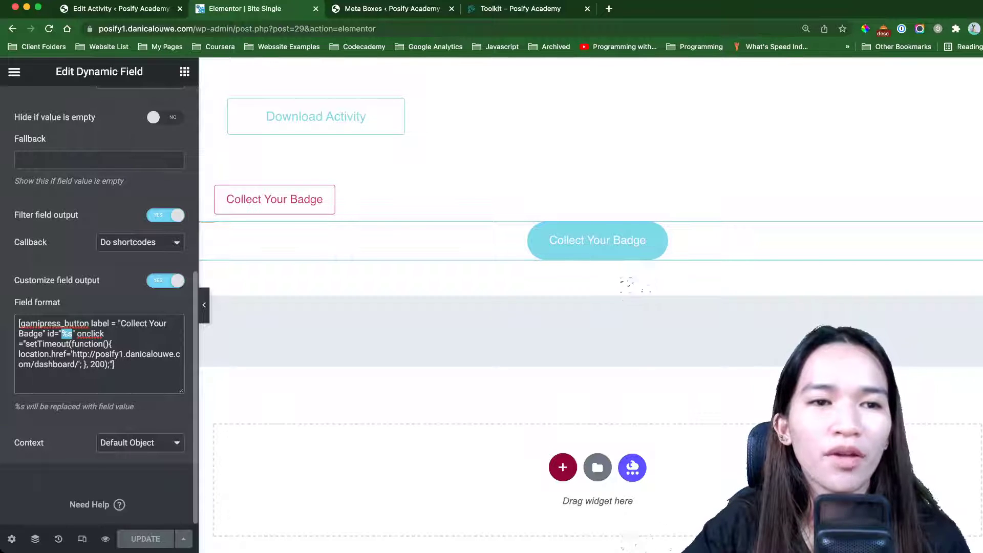
Step: Go back to the activity editor and find the Collect Your Badge box with the Gamipress Button ID field
left_click(153, 8)
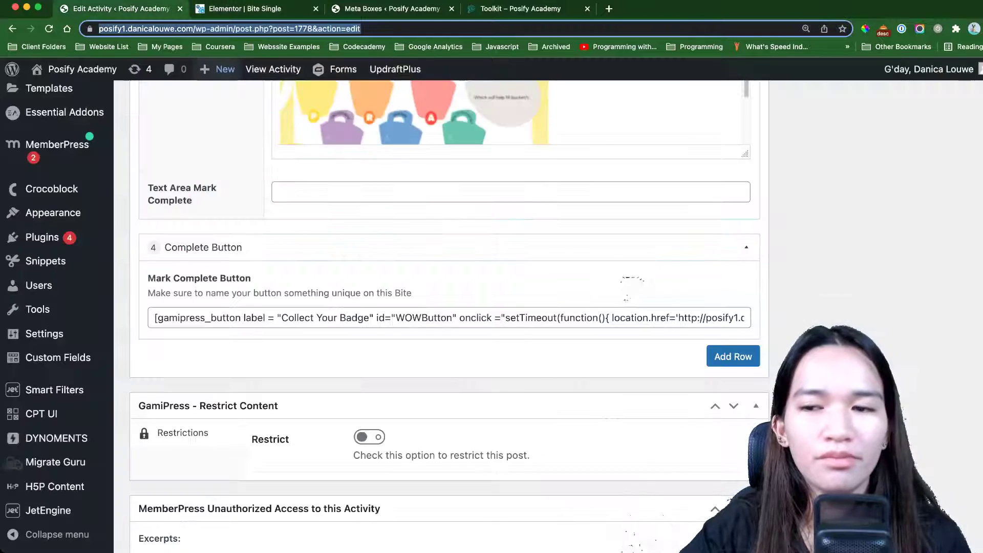
scroll(441, 307, "up", 3)
scroll(635, 286, "up", 15)
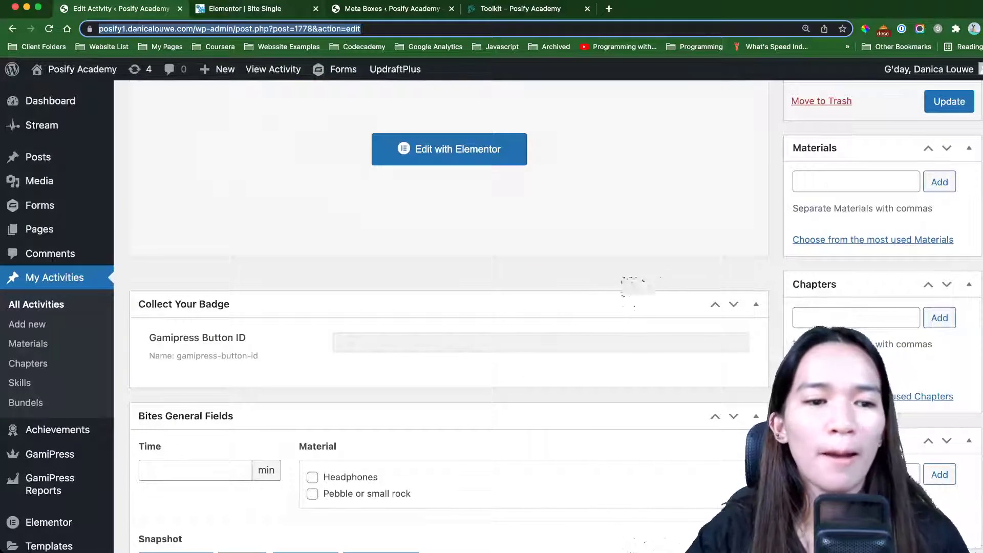
Step: Highlight the setTimeout delay in the template widget's Field format and compare it with the activity's Mark Complete Button shortcode, selecting the whole shortcode
key("ctrl+Tab")
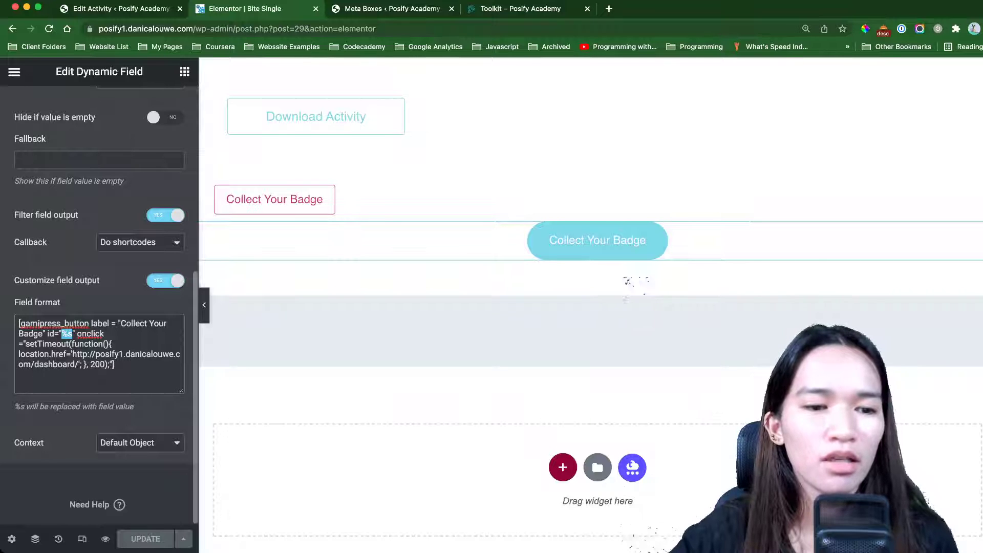
mouse_move(91, 363)
left_mouse_down()
mouse_move(105, 364)
mouse_move(90, 364)
left_mouse_up()
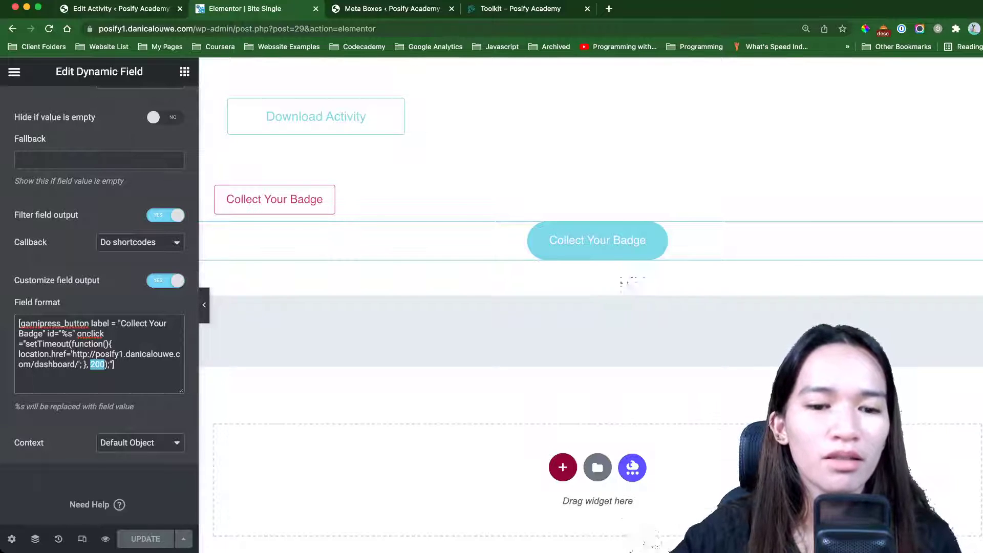
key("ctrl+shift+Tab")
scroll(440, 312, "down", 20)
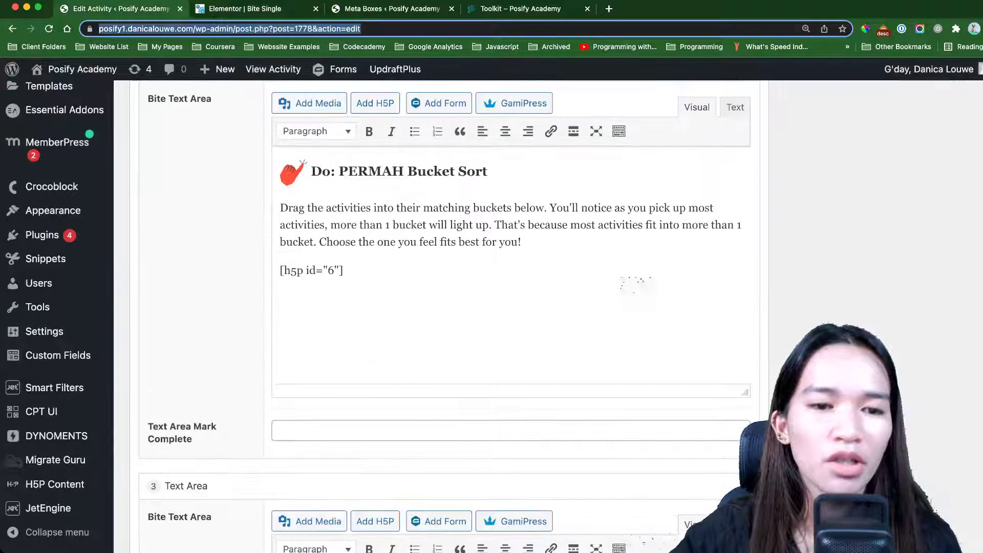
scroll(451, 307, "down", 10)
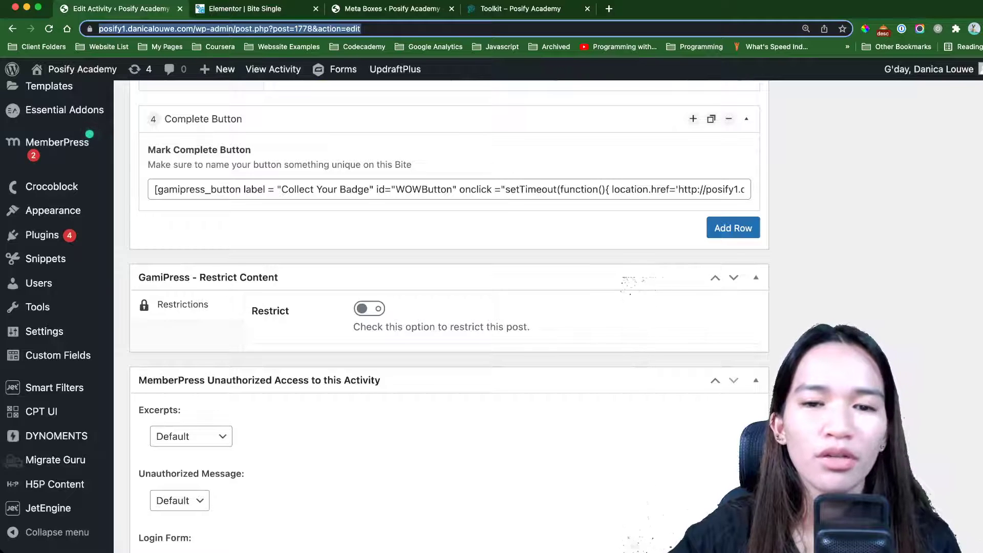
mouse_move(154, 189)
left_mouse_down()
mouse_move(613, 189)
mouse_move(154, 189)
left_mouse_up()
key("super+a")
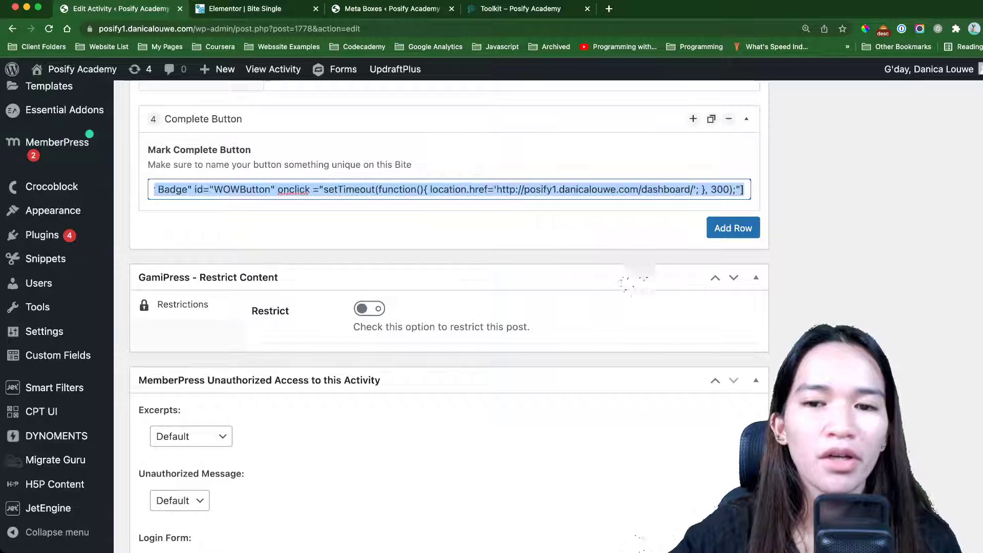
Step: Revisit the activity's Gamipress Button ID field, and return to the Collect Your Badge widget's Field format in the Bite Single template
scroll(450, 307, "up", 15)
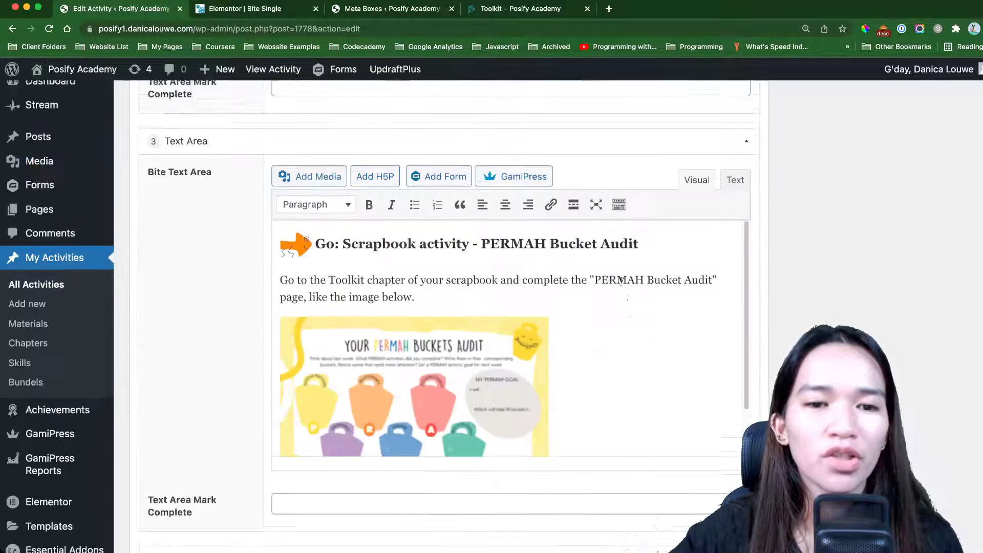
scroll(451, 308, "up", 12)
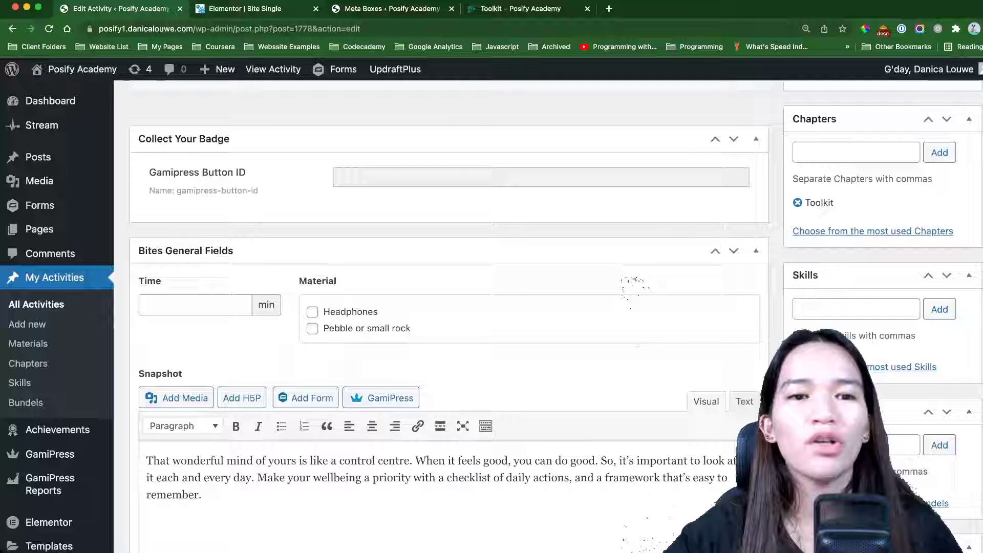
key("ctrl+Tab")
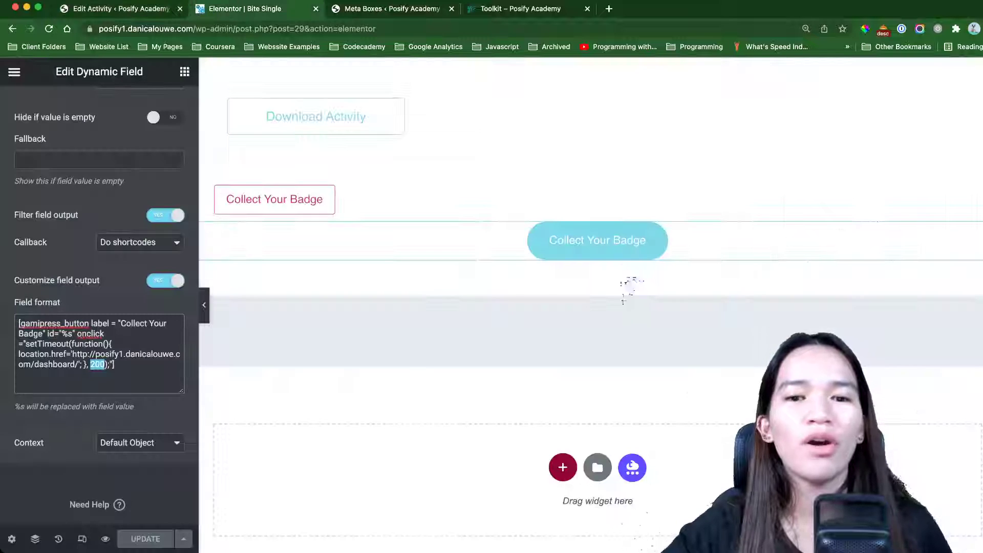